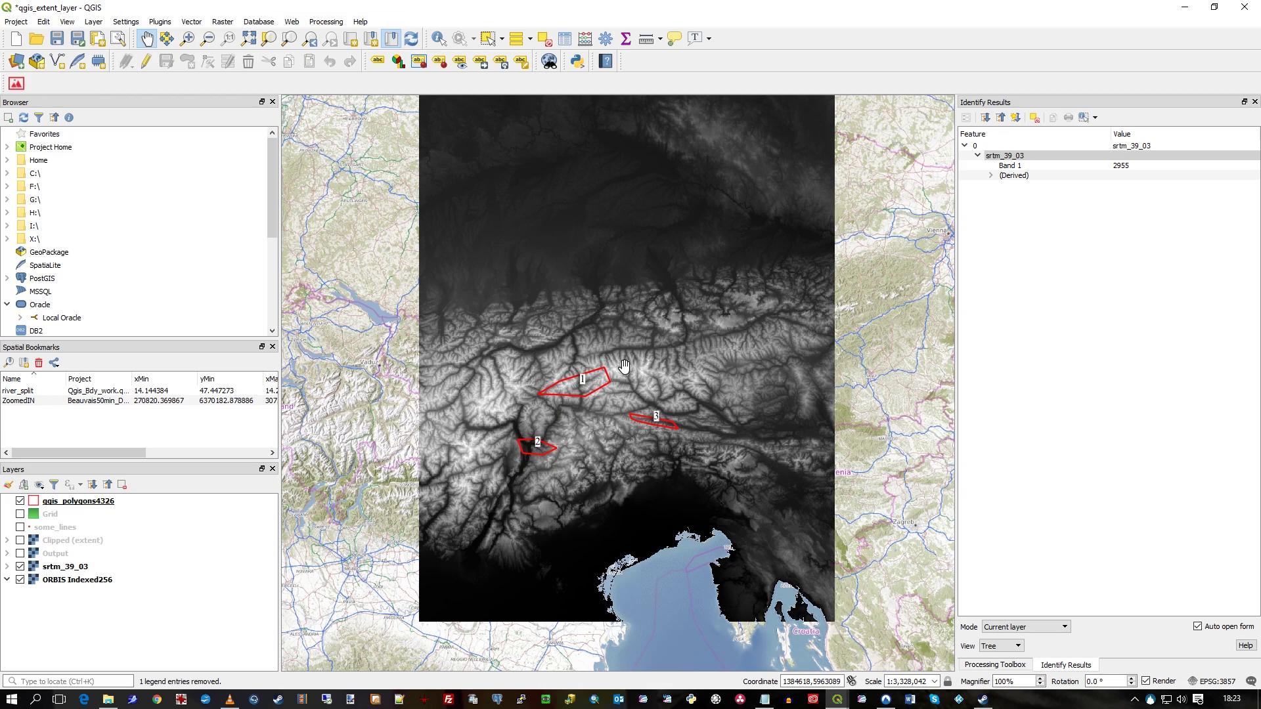
- Pan around the map past Zagreb, then bring the SRTM raster and the three numbered polygons back into view
drag(551, 439, 689, 444)
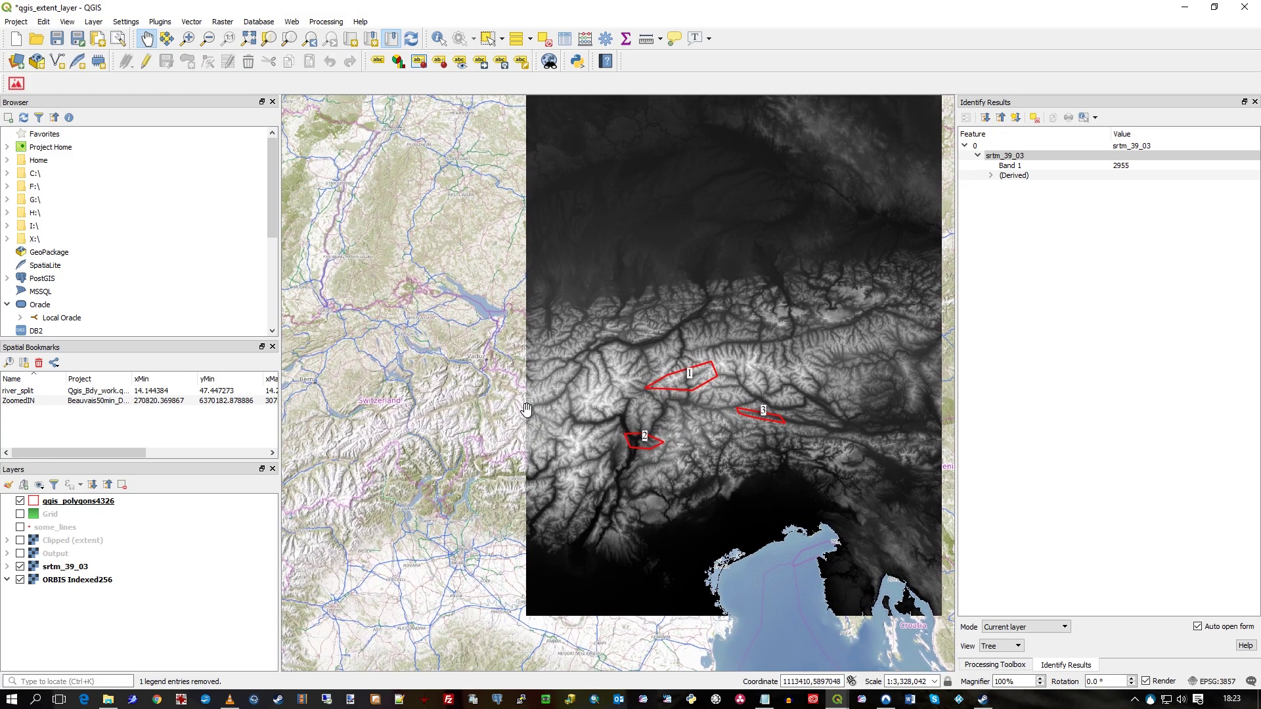
scroll(528, 406, up, 1)
drag(591, 392, 578, 329)
drag(844, 330, 563, 460)
mouse_move(890, 496)
mouse_down()
mouse_move(709, 450)
mouse_move(526, 450)
mouse_move(526, 527)
mouse_move(540, 459)
mouse_move(497, 454)
mouse_move(571, 459)
mouse_move(487, 408)
mouse_move(487, 450)
mouse_move(602, 527)
mouse_up()
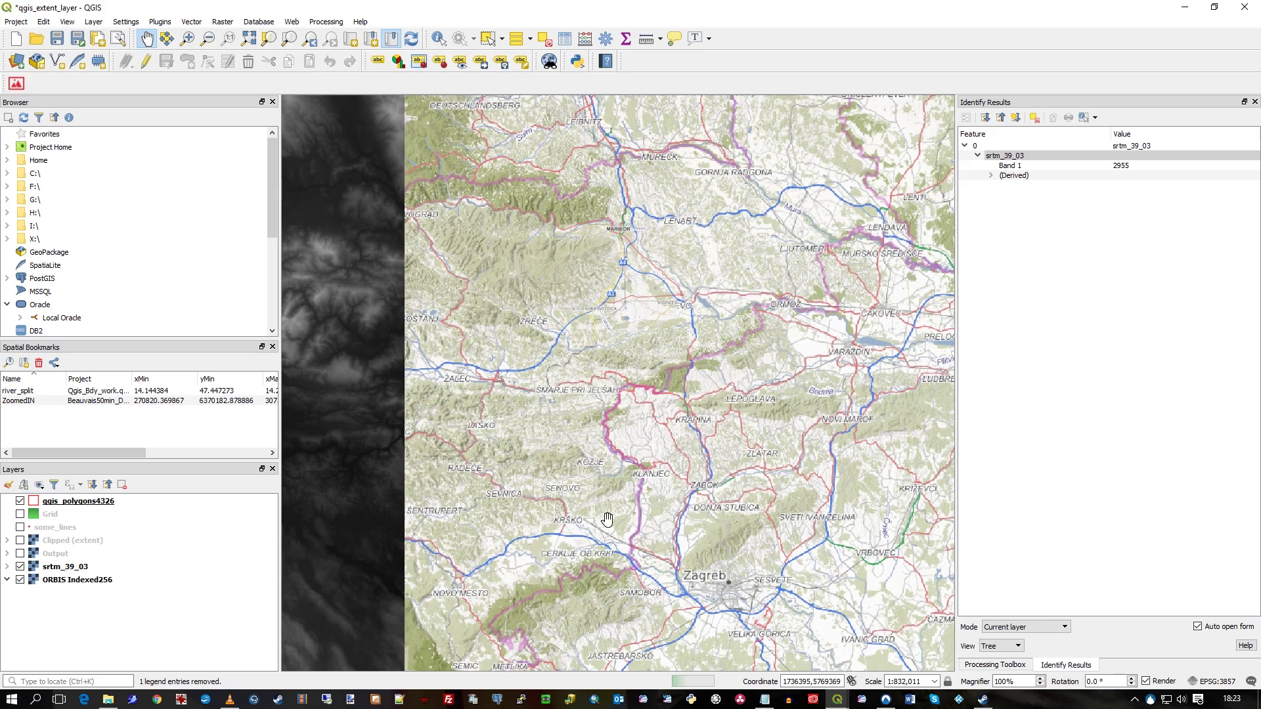
drag(707, 497, 624, 397)
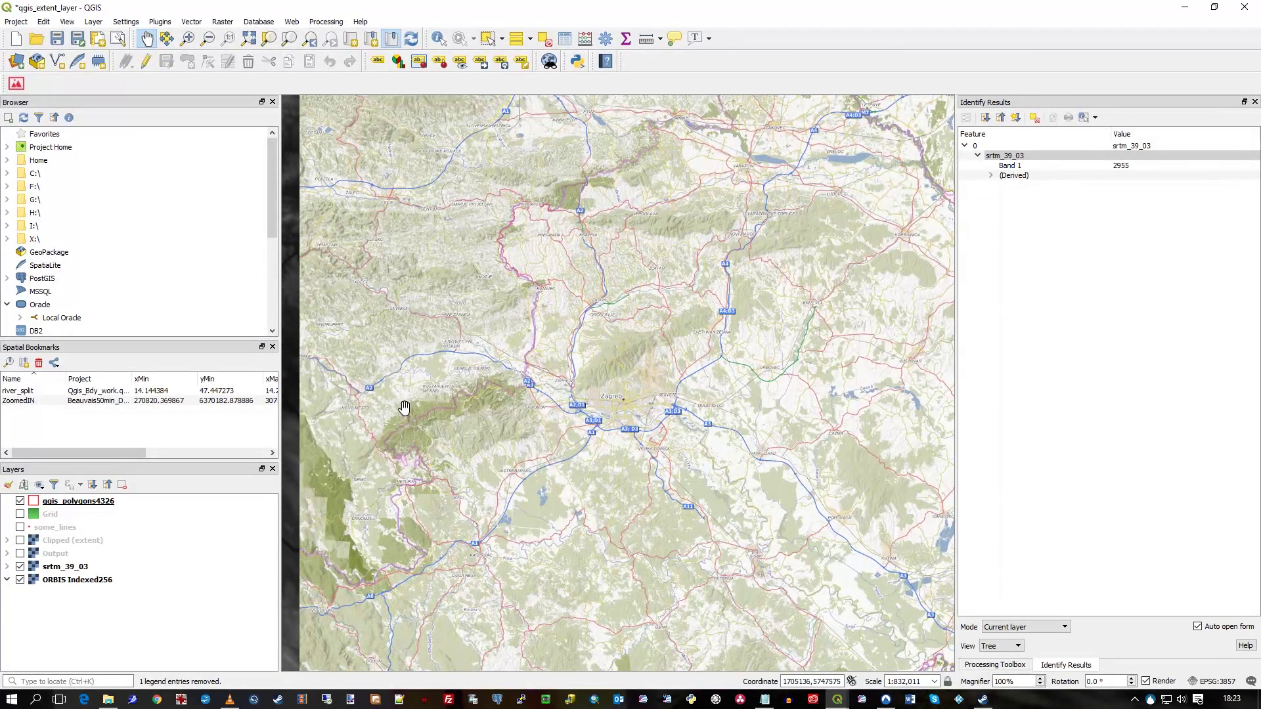
drag(403, 407, 740, 439)
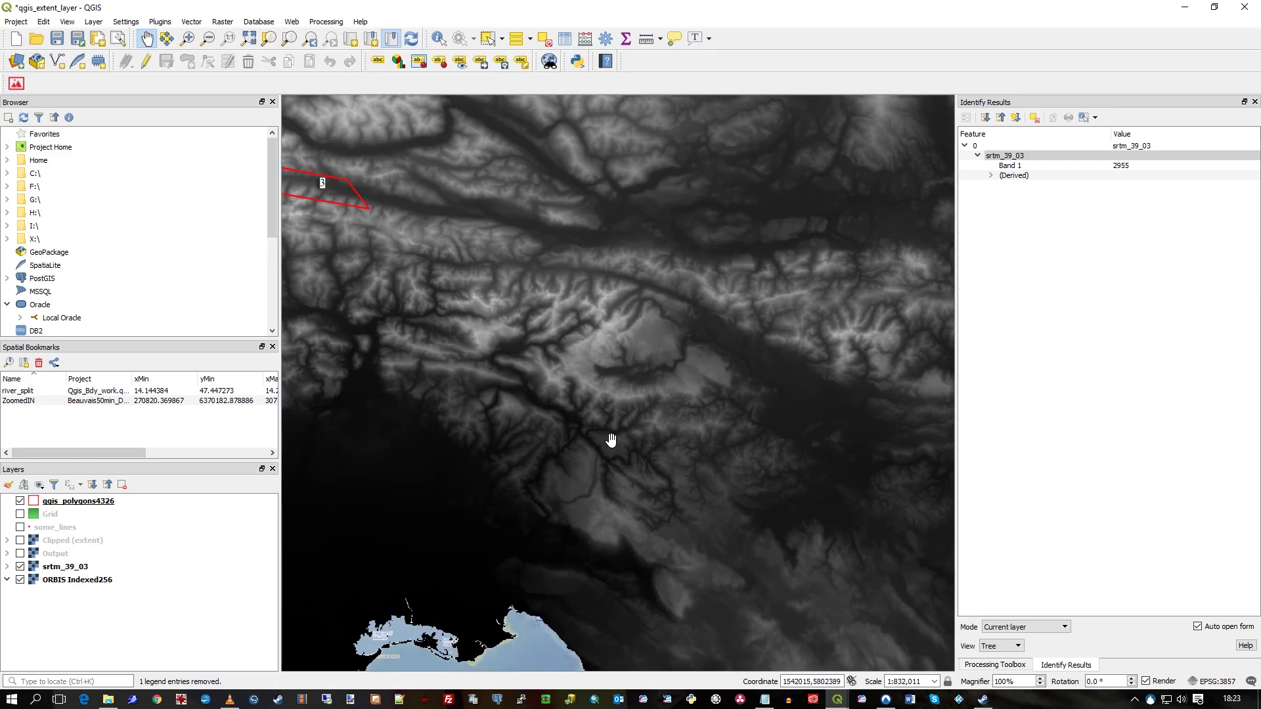
drag(421, 304, 589, 387)
drag(651, 410, 704, 489)
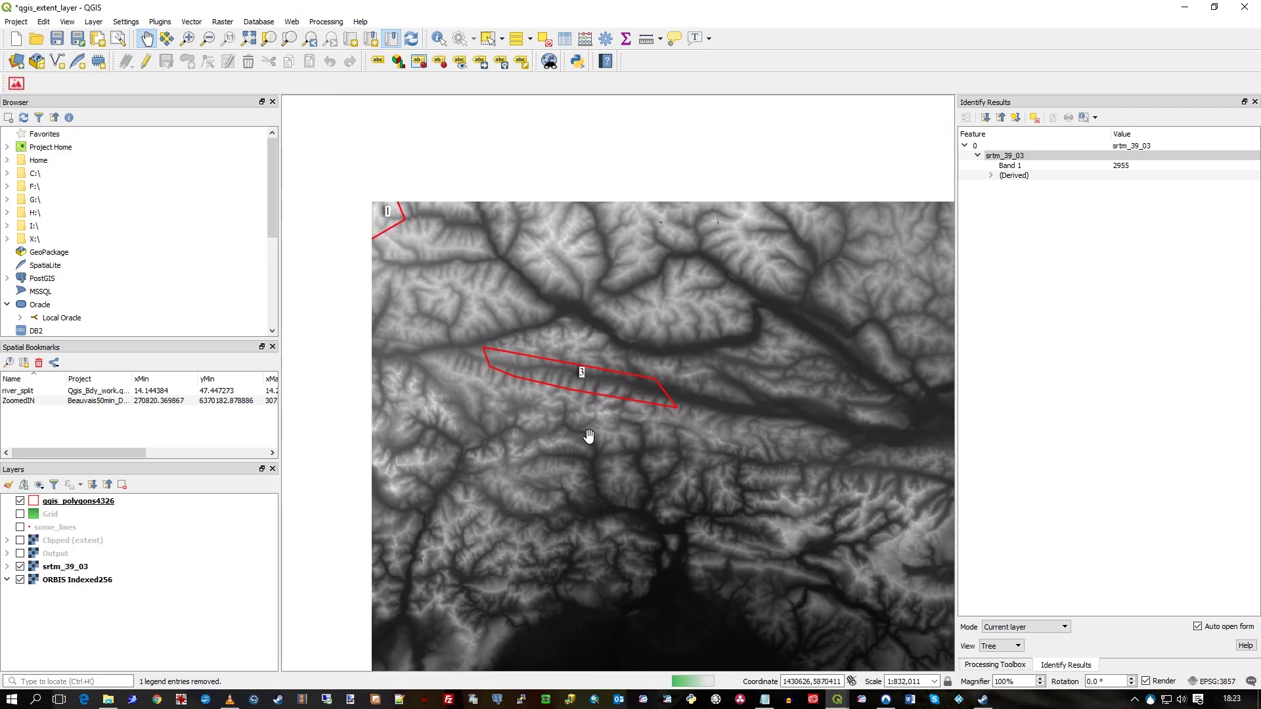
drag(585, 436, 765, 498)
drag(591, 460, 696, 467)
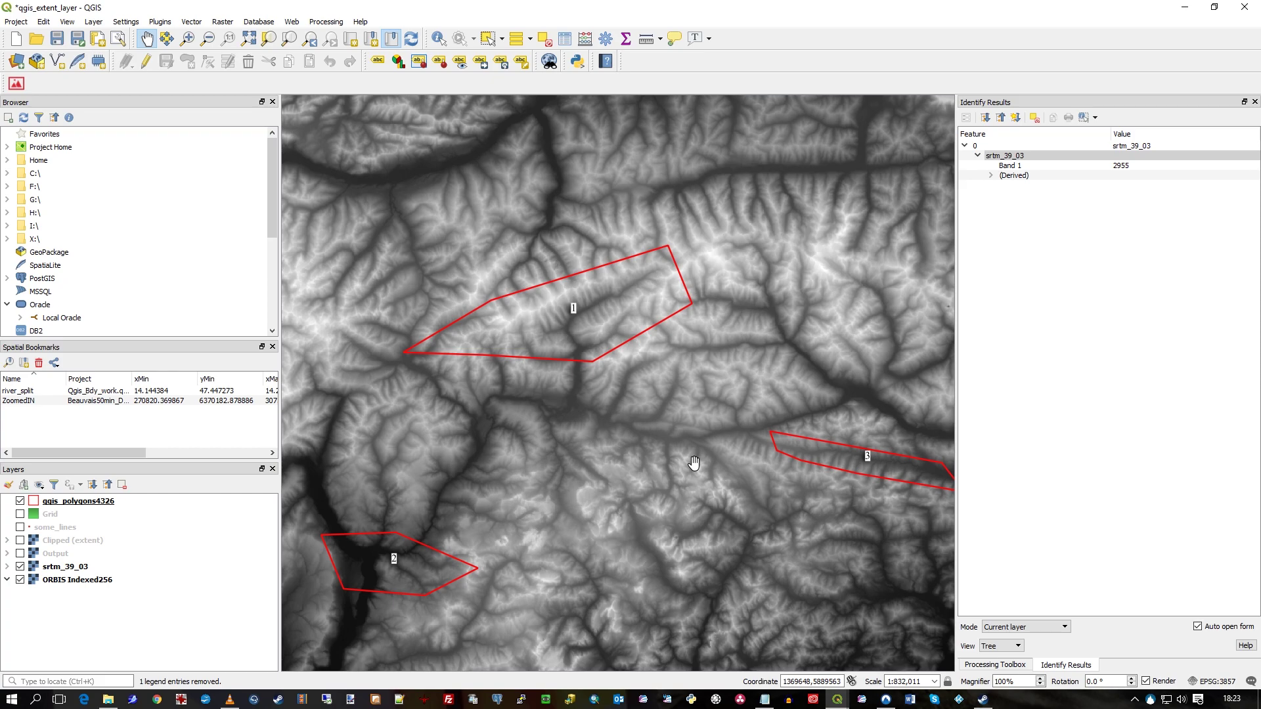
- Centre the view on the three polygons and open Raster Statistics for Polygons from the Processing Toolbox
scroll(697, 467, down, 1)
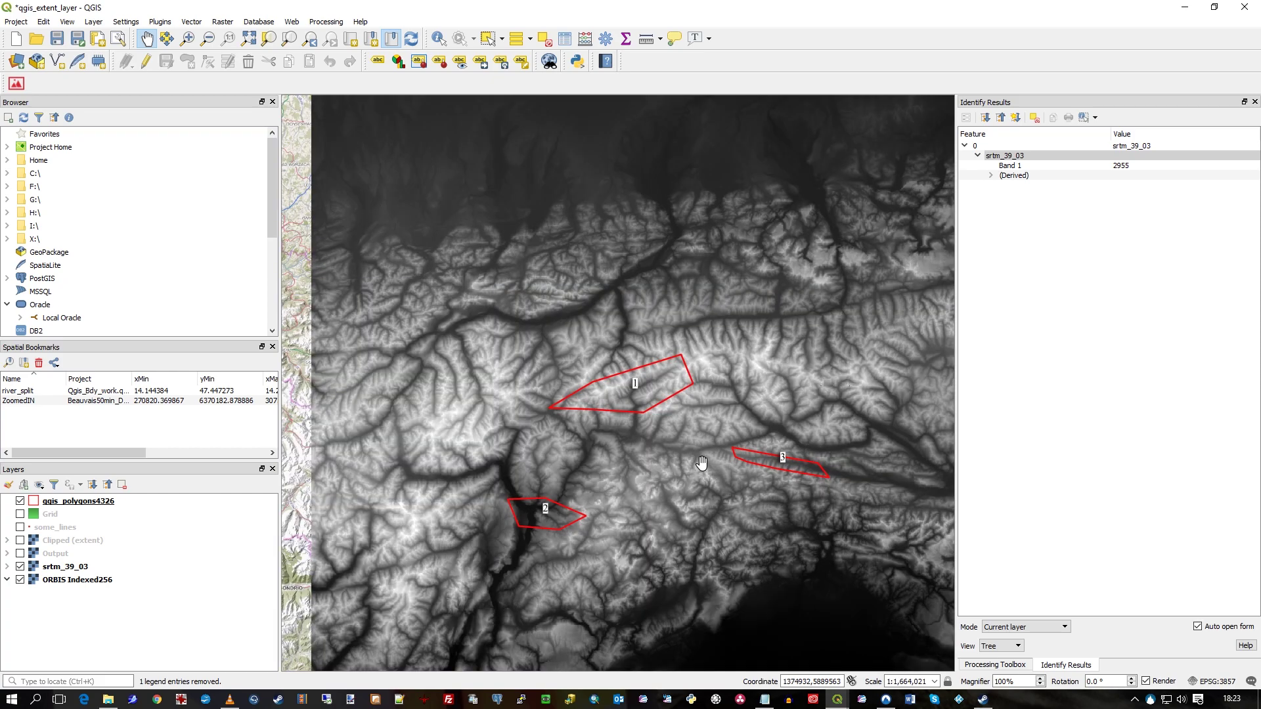
scroll(701, 463, down, 1)
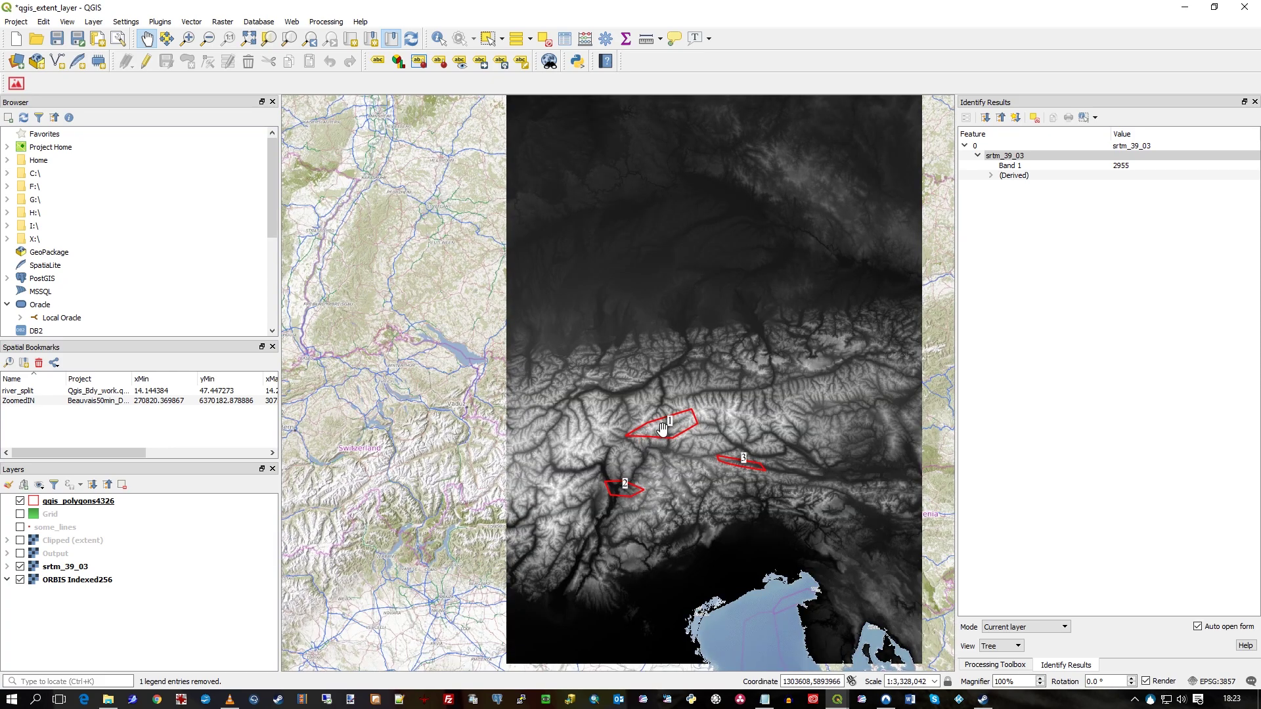
scroll(678, 458, up, 1)
drag(692, 444, 631, 412)
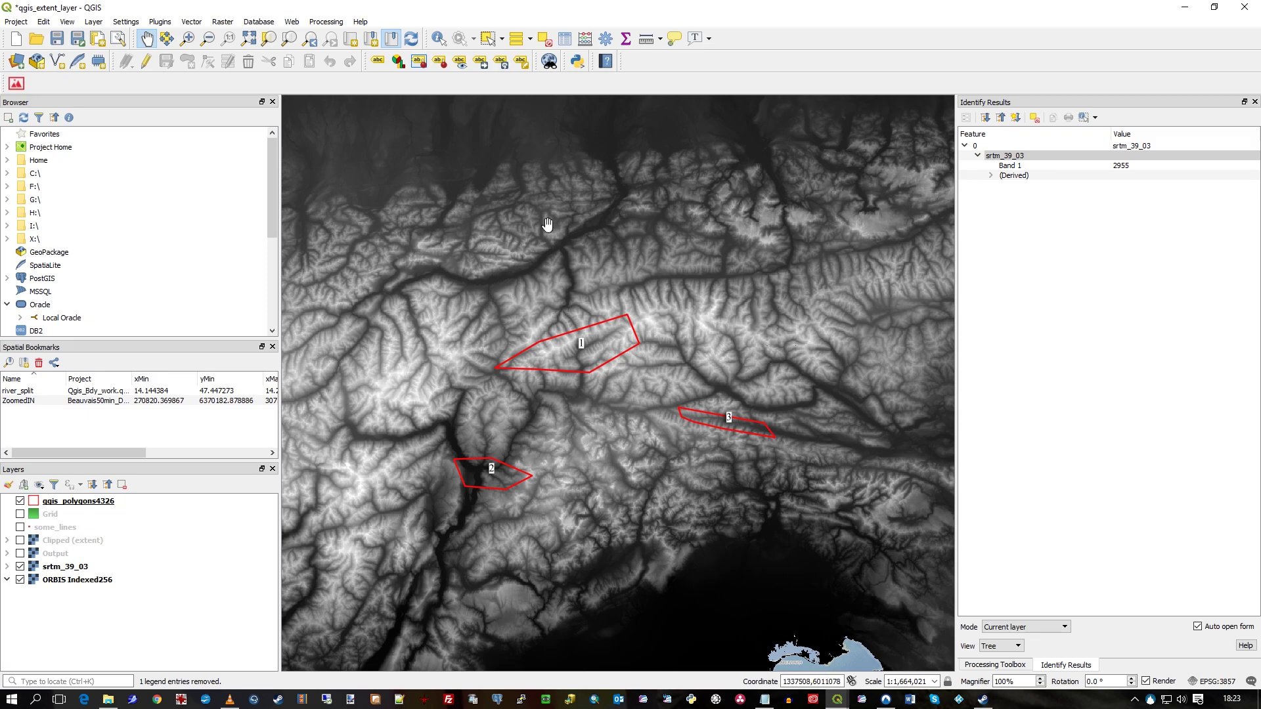
click(999, 665)
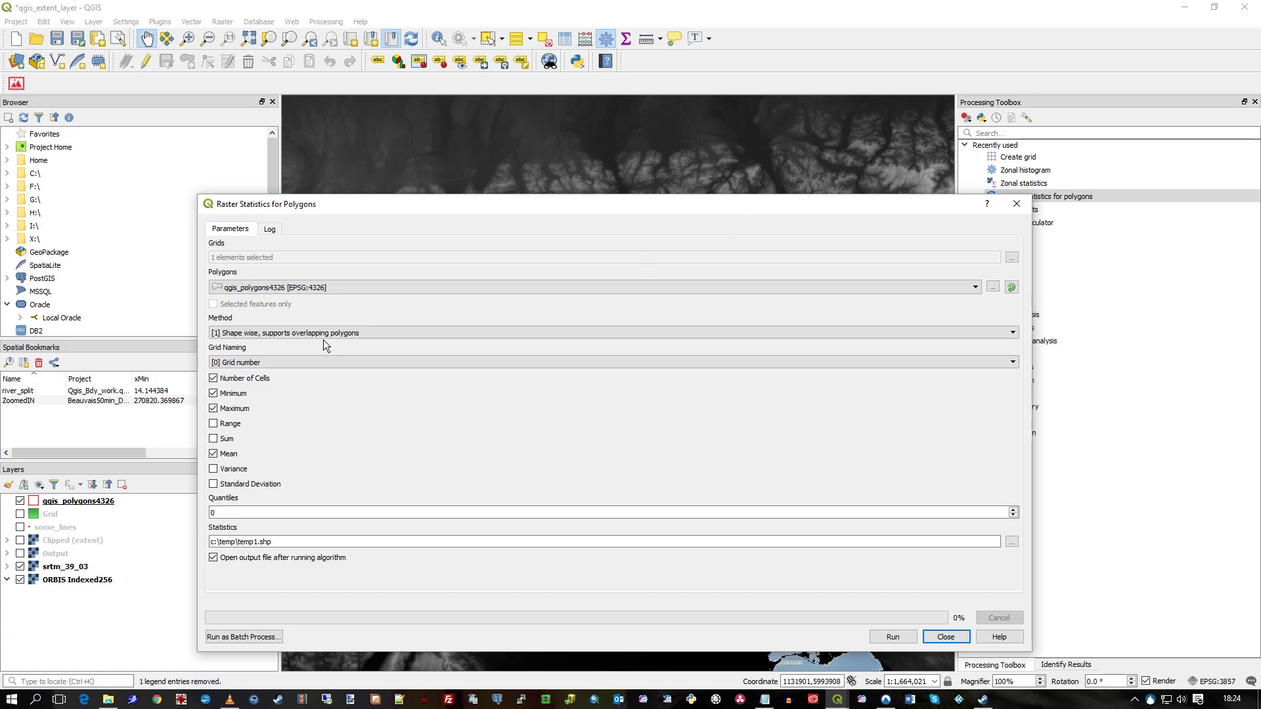
- Choose srtm_39_03 as the grid raster and keep qgis_polygons4326 as the polygon layer
click(1011, 259)
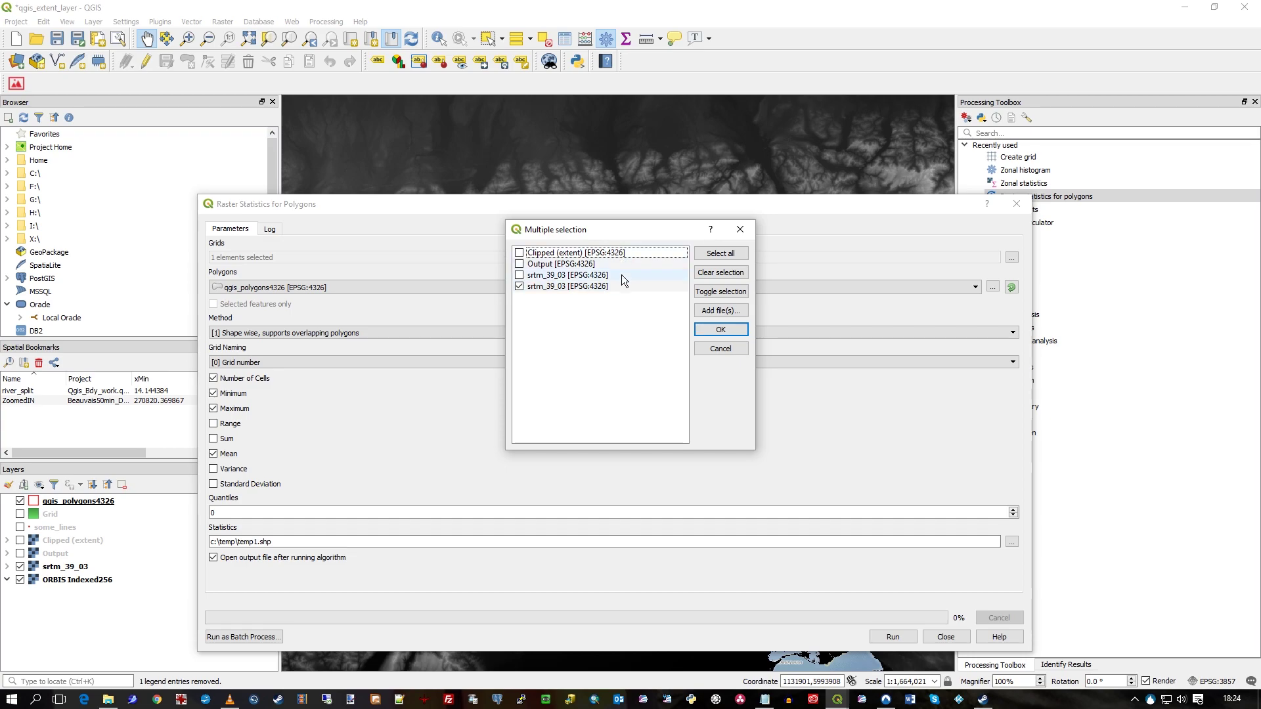
click(725, 327)
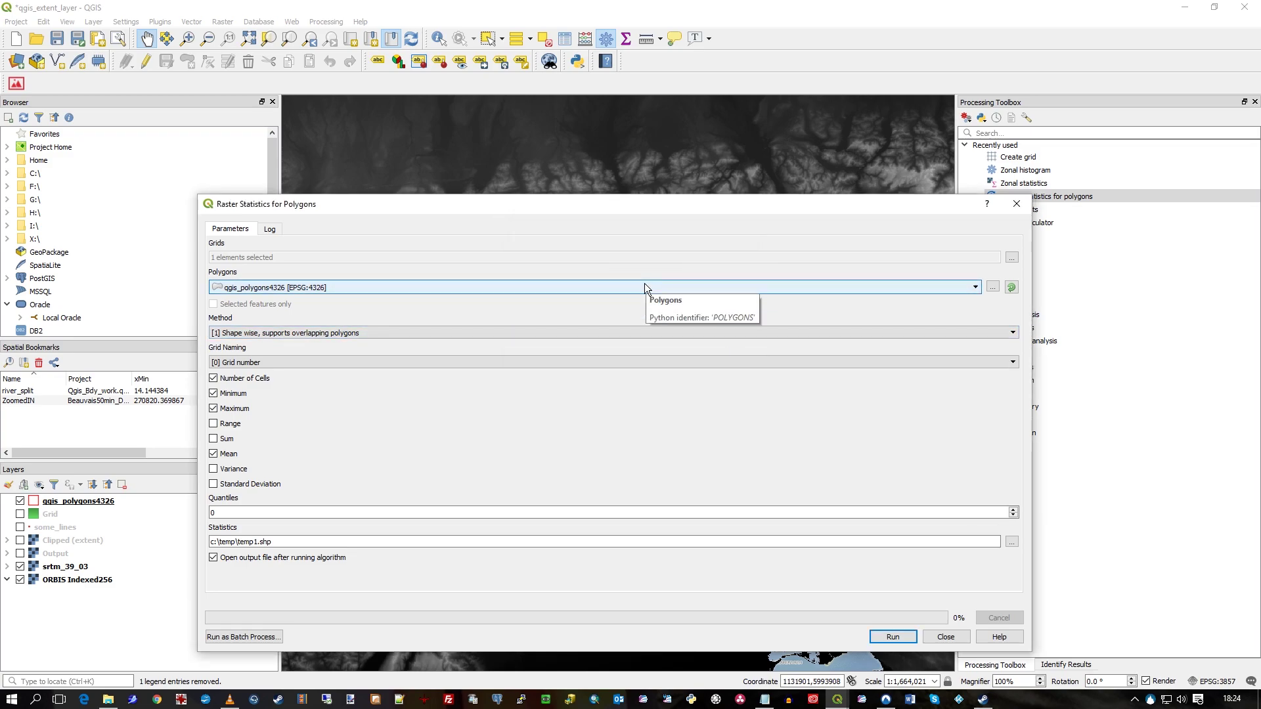
drag(644, 204, 648, 184)
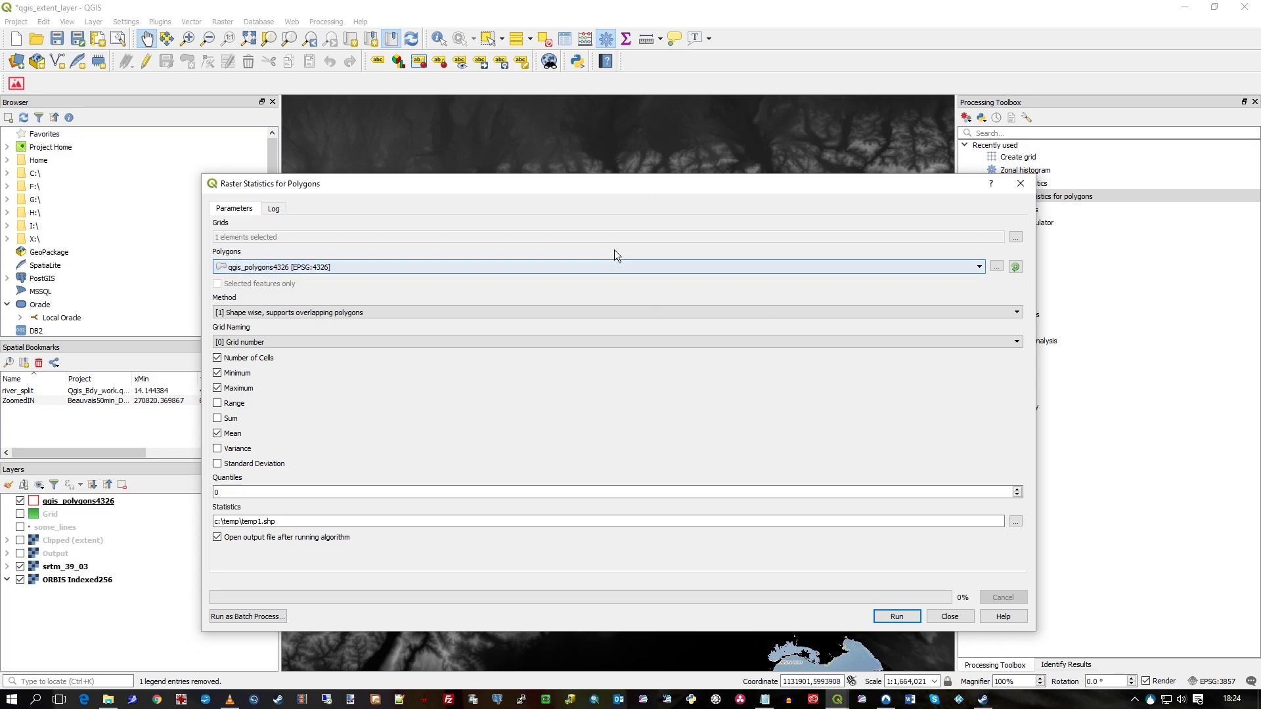
click(794, 264)
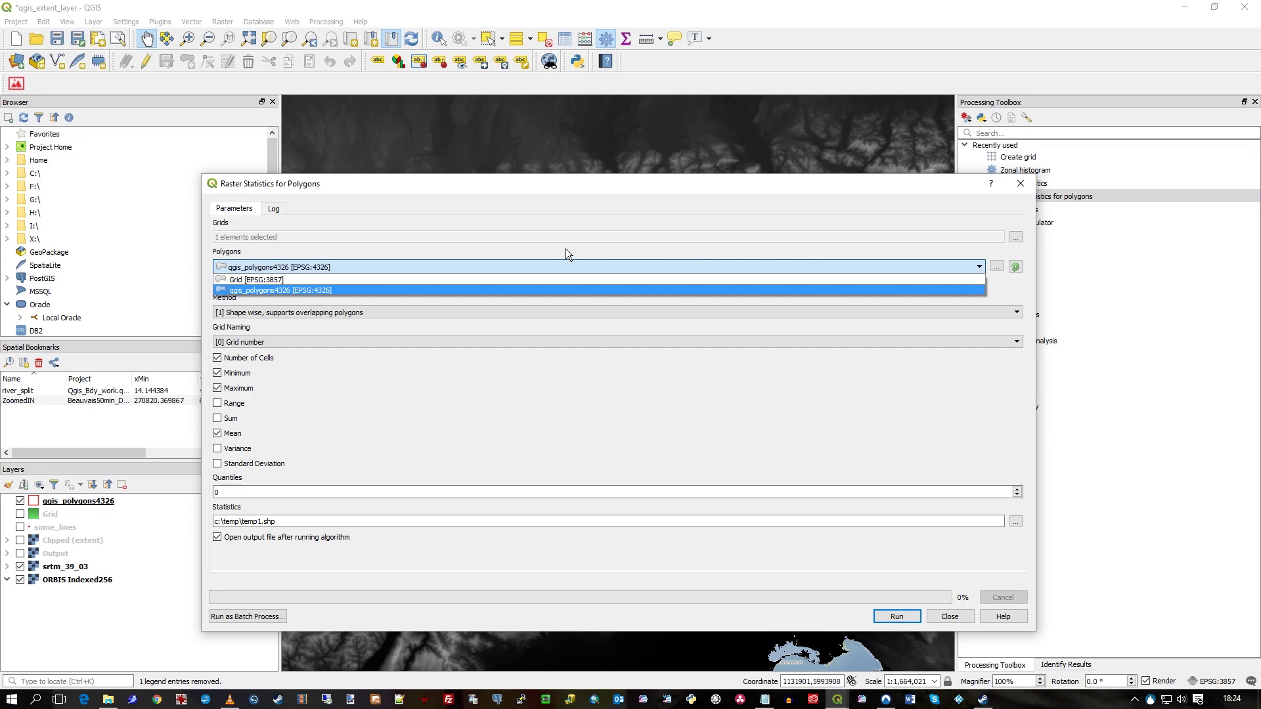
click(341, 293)
drag(553, 186, 583, 189)
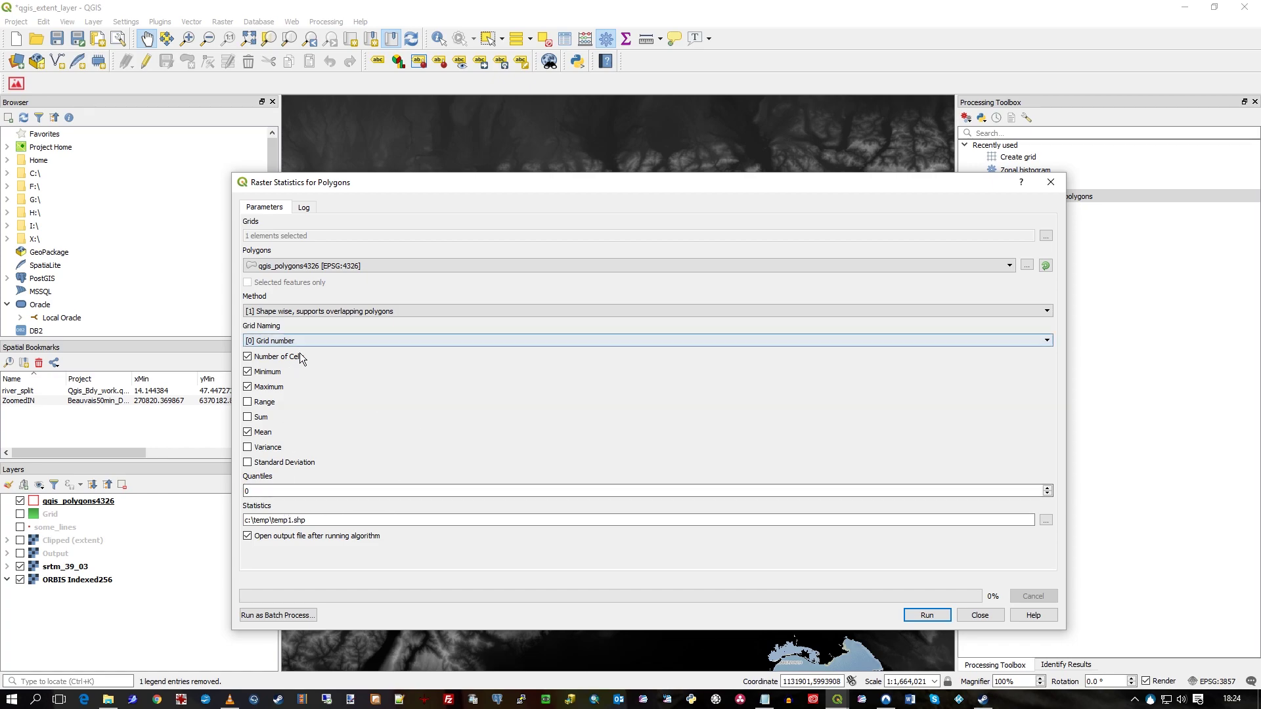
- Keep the shape-wise method for overlapping polygons and correct the Statistics output path to c:\temp\temp1.shp
click(371, 311)
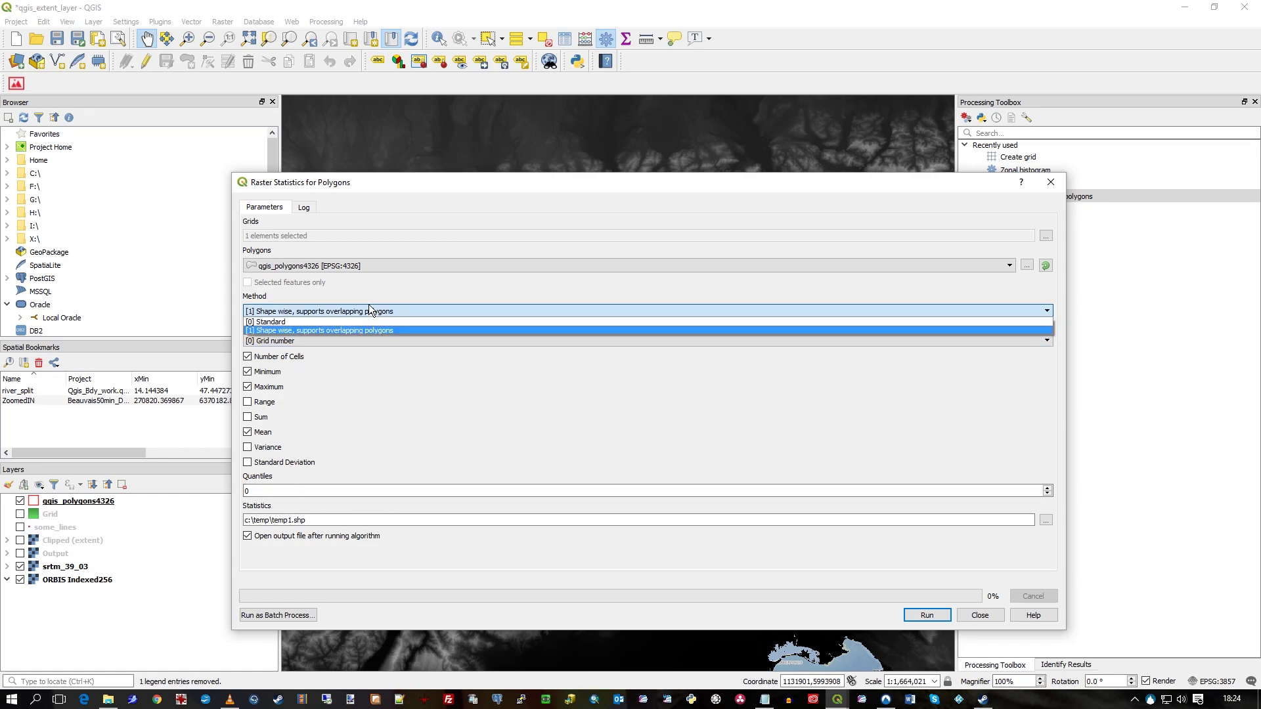
click(371, 311)
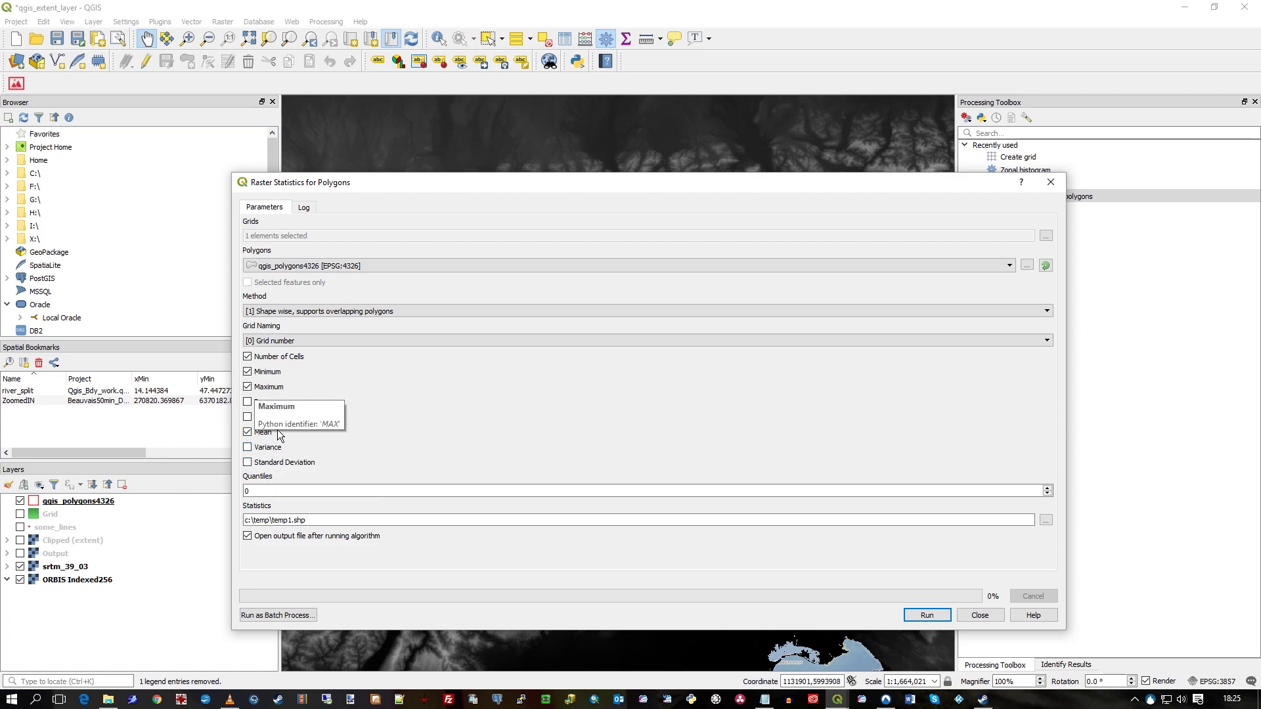
click(339, 521)
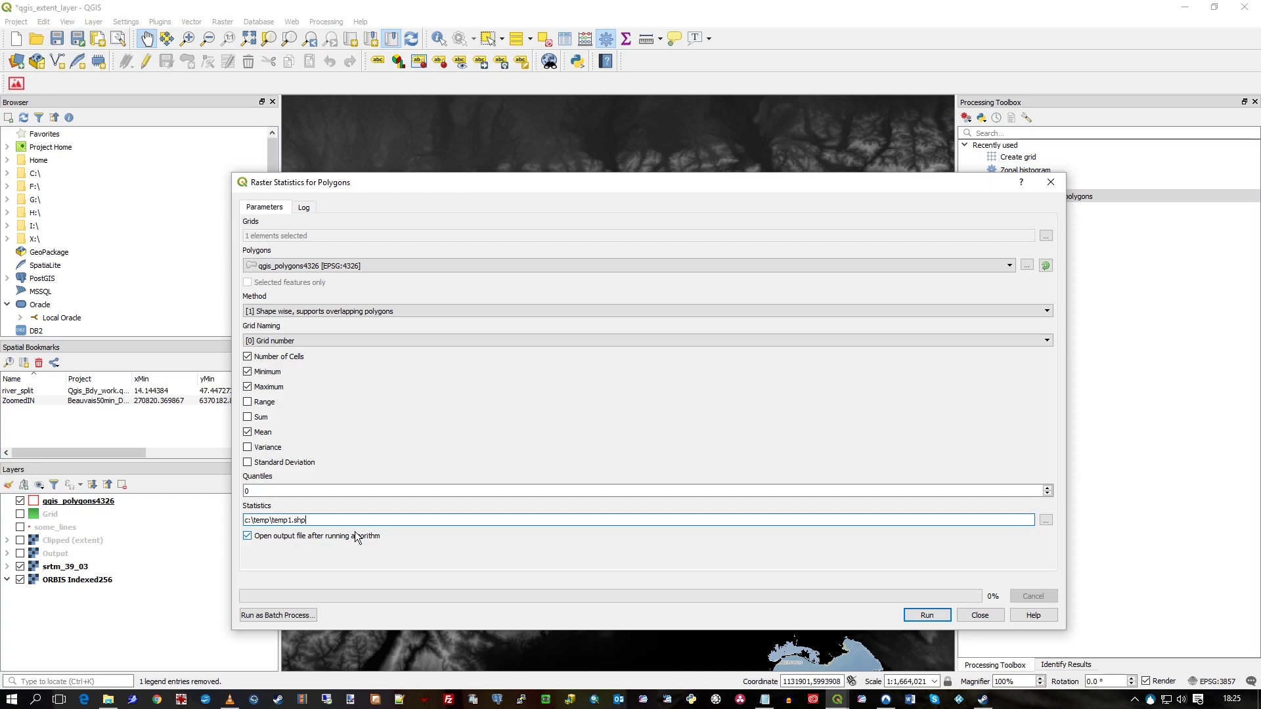
key(BackSpace)
key(BackSpace)
text(ta)
key(BackSpace)
key(BackSpace)
text(shp)
- Run the raster statistics calculation and move the processing dialog off the map
click(936, 616)
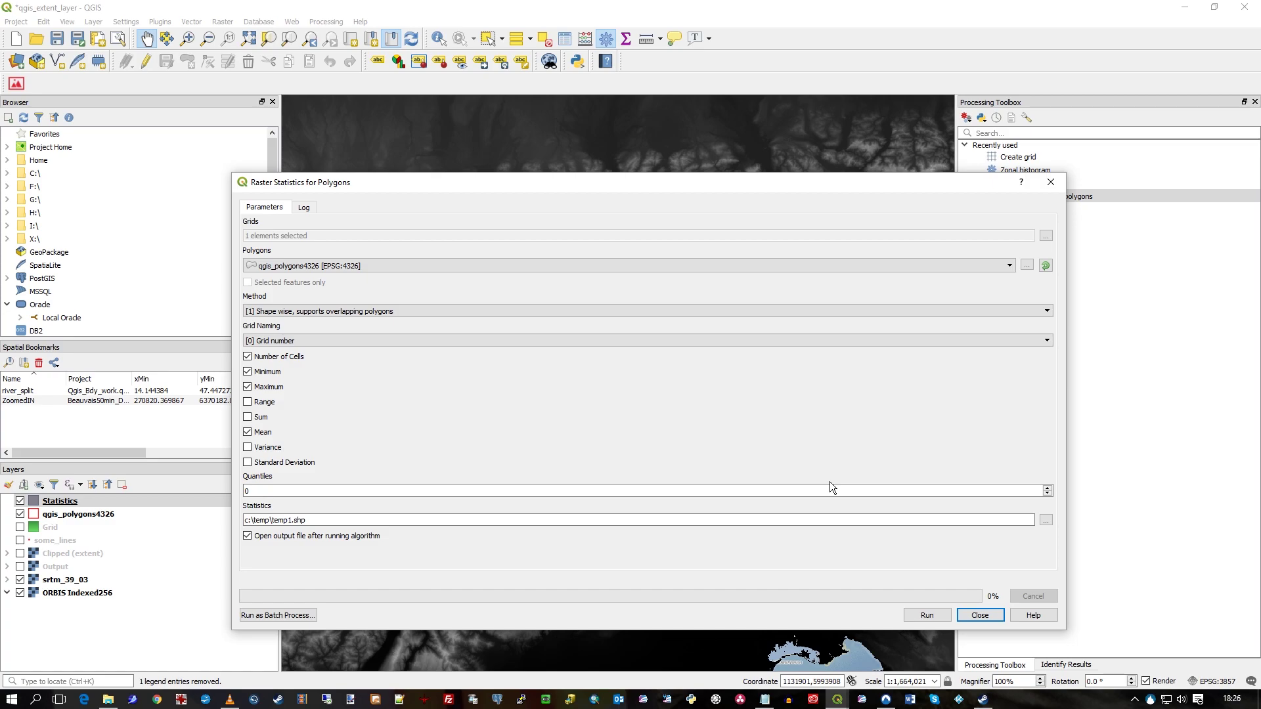
drag(887, 180, 0, 207)
drag(606, 413, 633, 390)
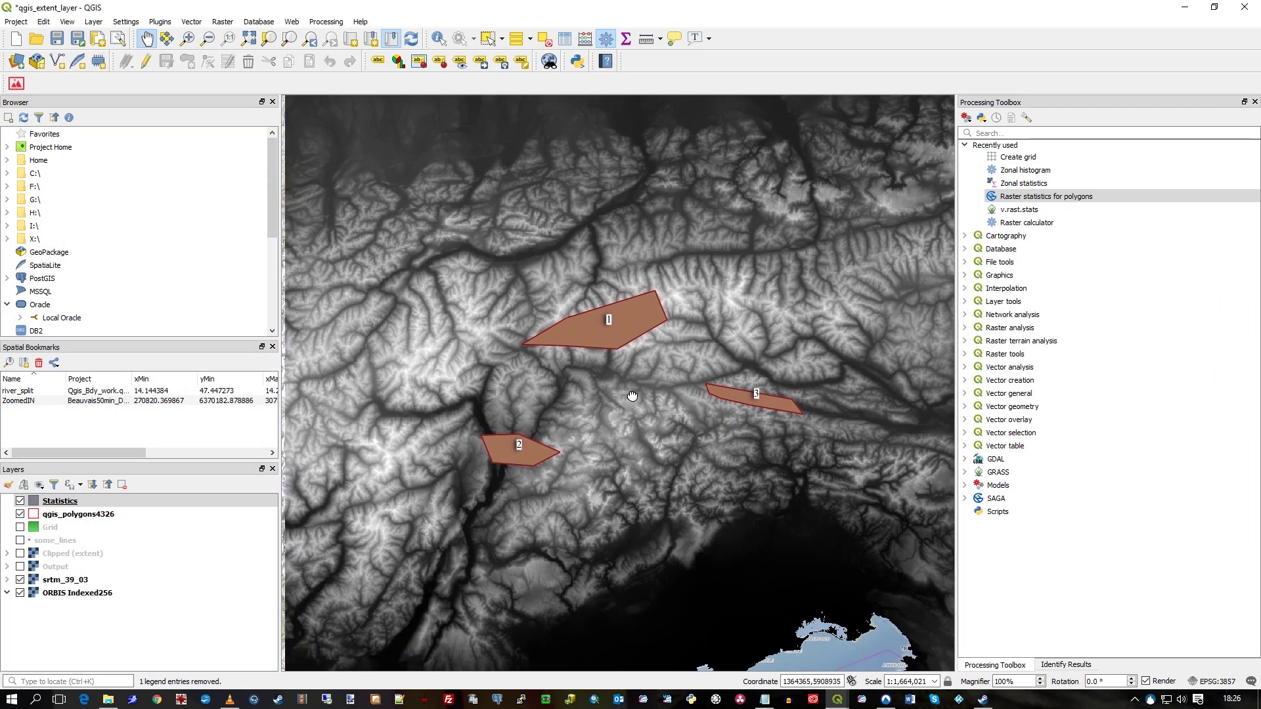
- Make the Statistics layer active, toggle qgis_polygons4326 off and on, and zoom onto the three polygons
click(41, 503)
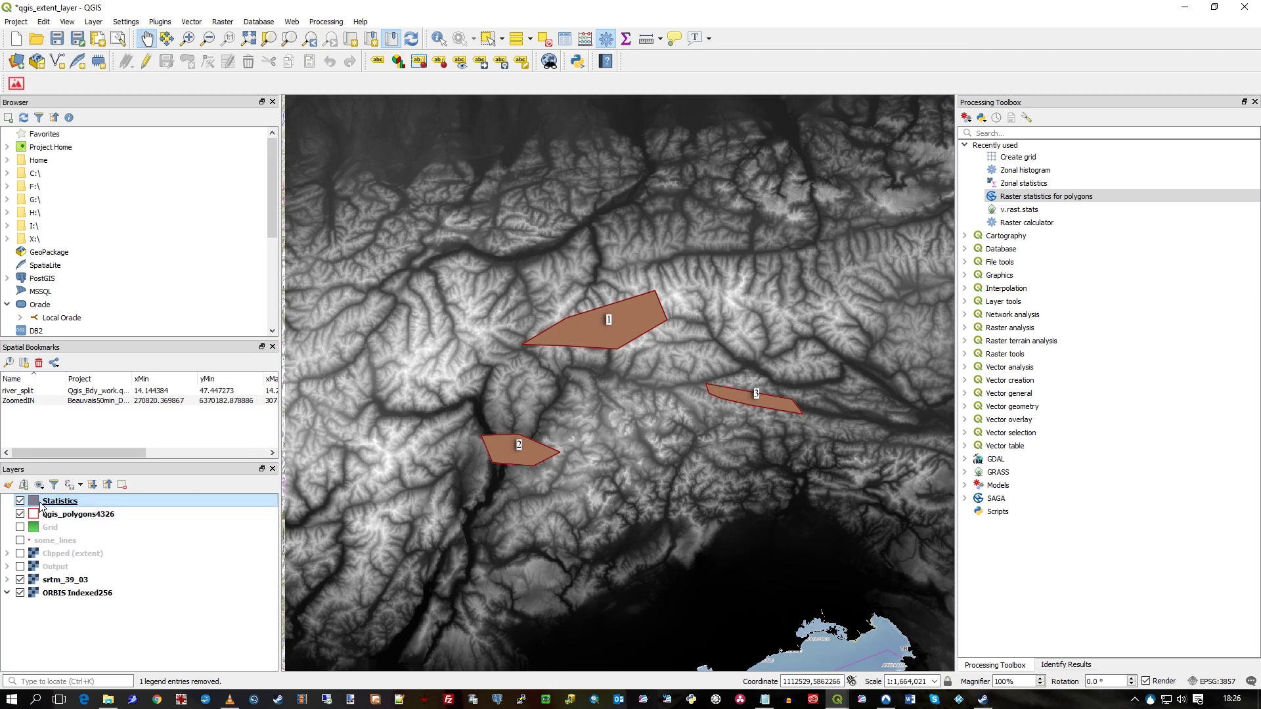
click(20, 515)
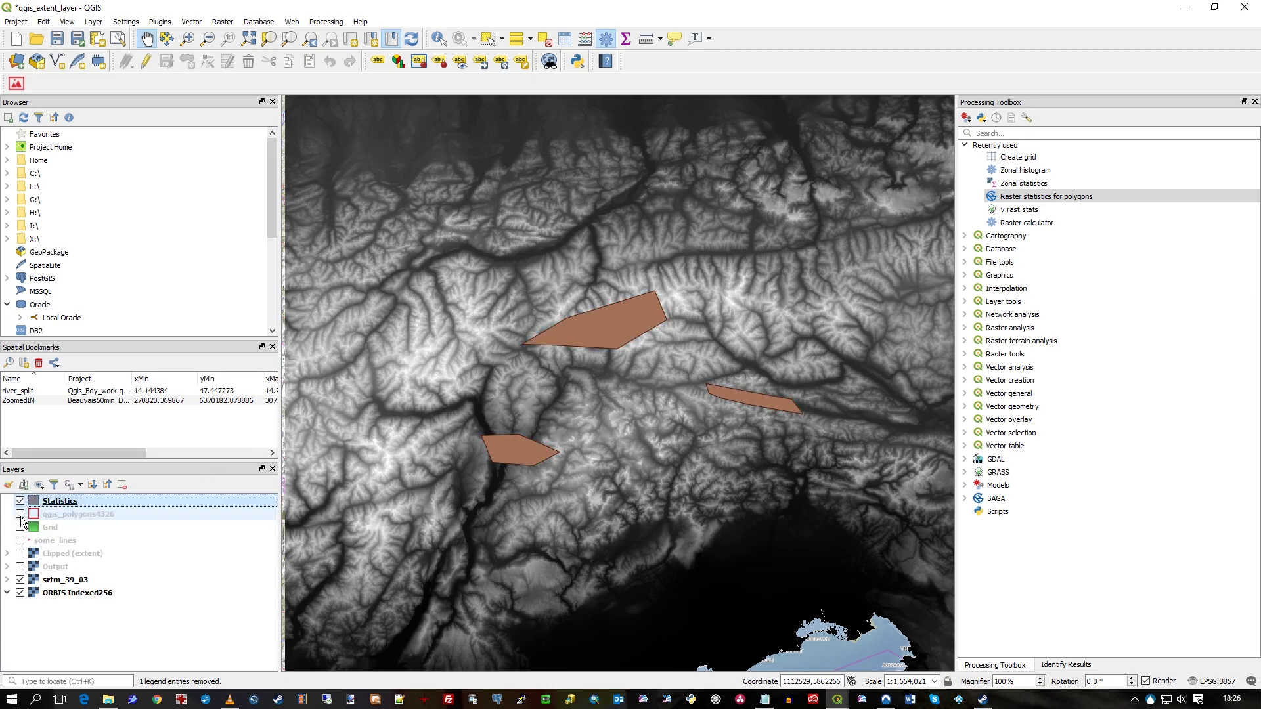
click(20, 515)
scroll(581, 384, up, 1)
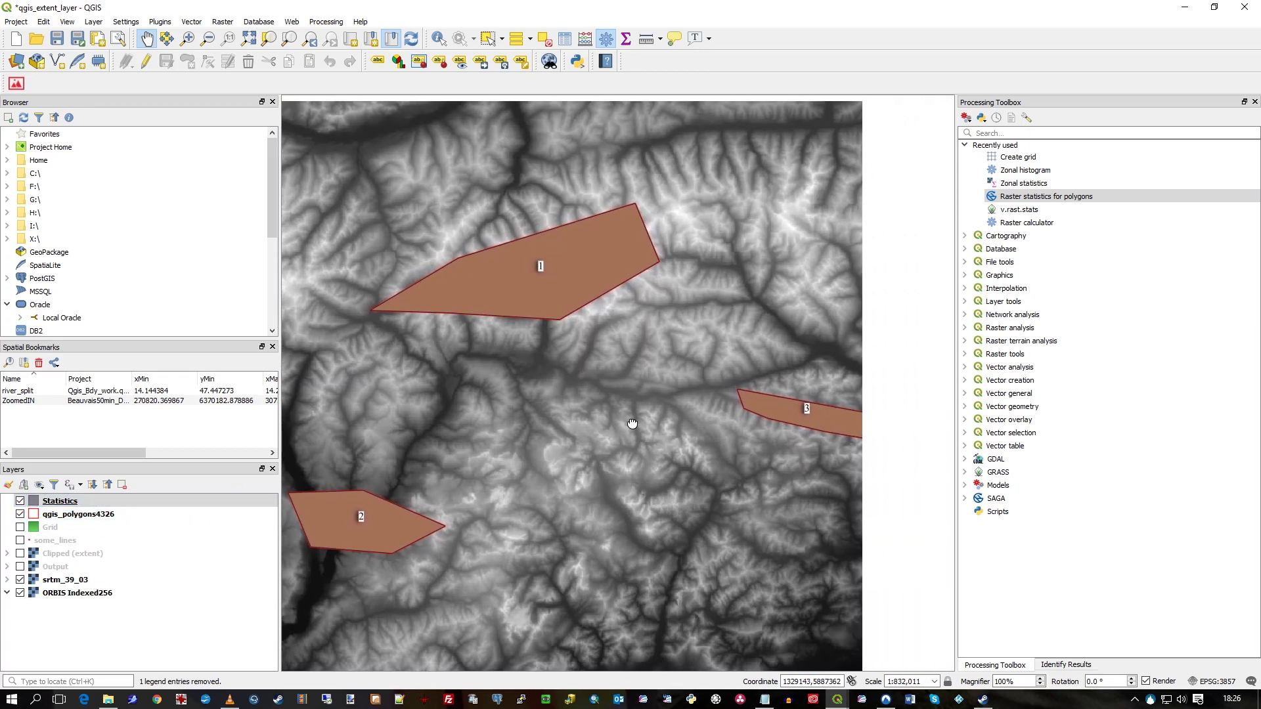
drag(633, 424, 664, 413)
- Open the Statistics layer's attribute table and position it beside the three polygons
click(67, 504)
right_click(67, 507)
click(167, 372)
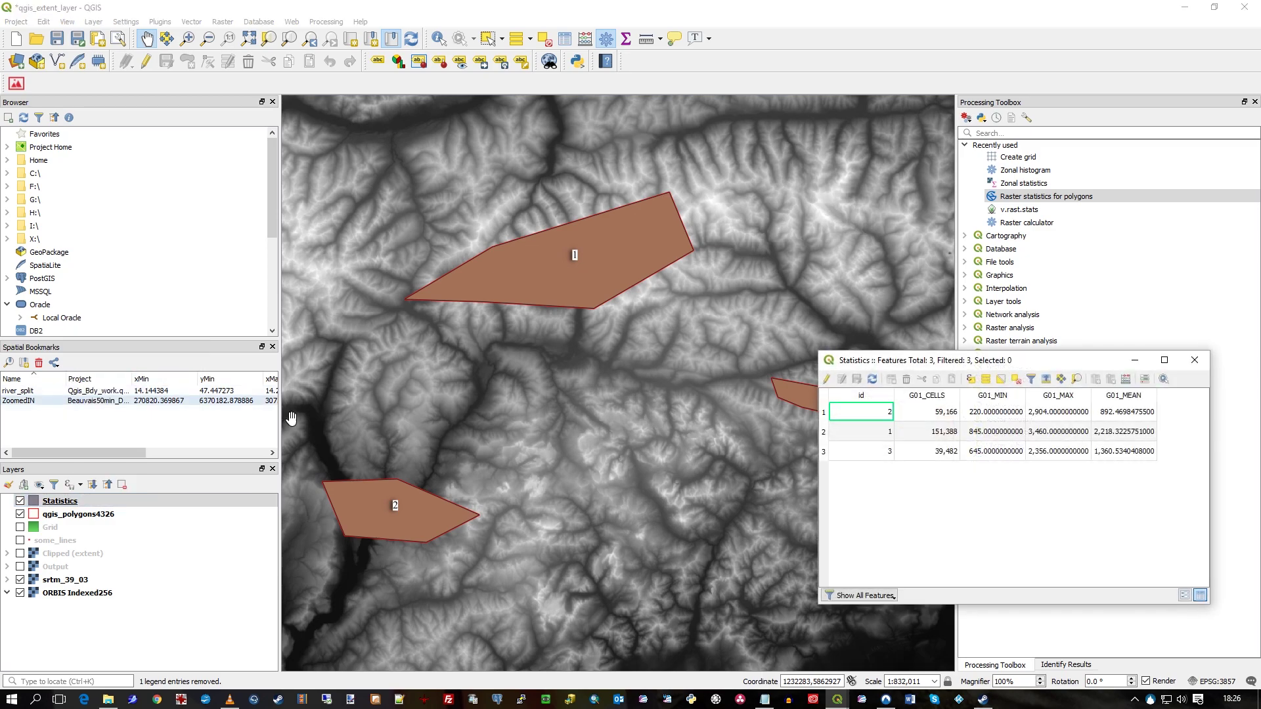
drag(1088, 366, 1026, 443)
drag(871, 353, 848, 250)
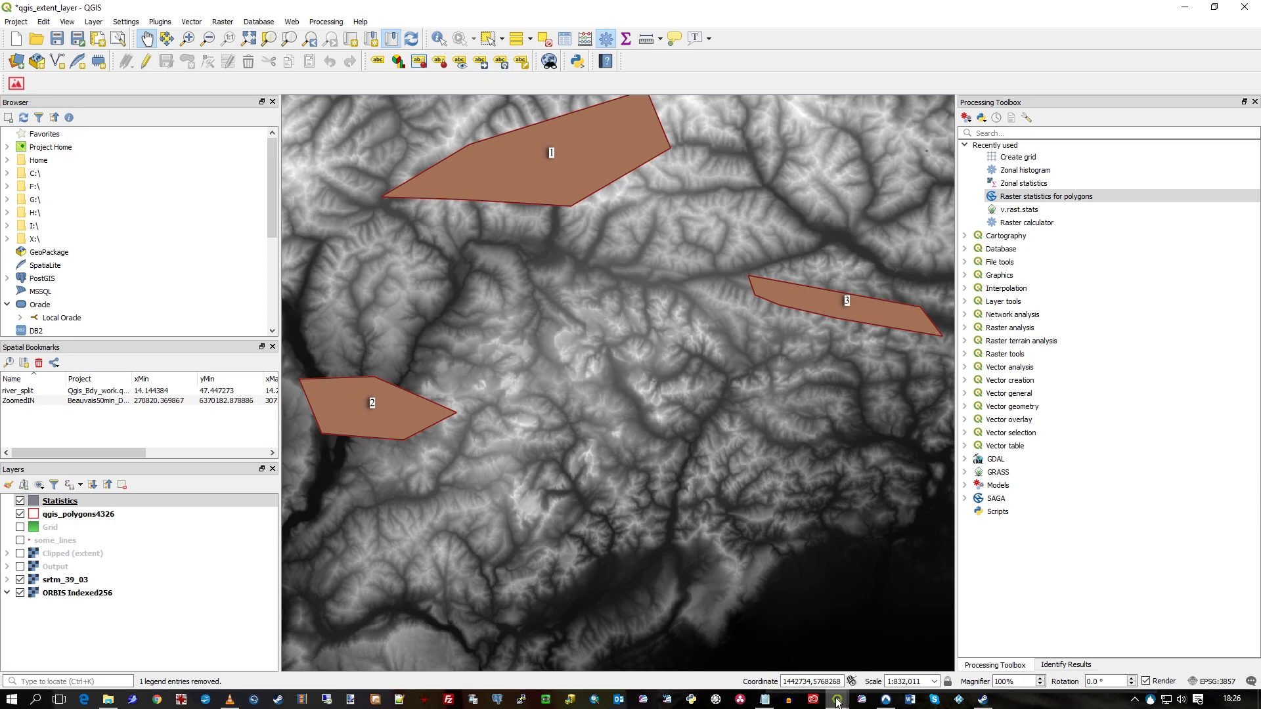
mouse_move(838, 701)
click(963, 648)
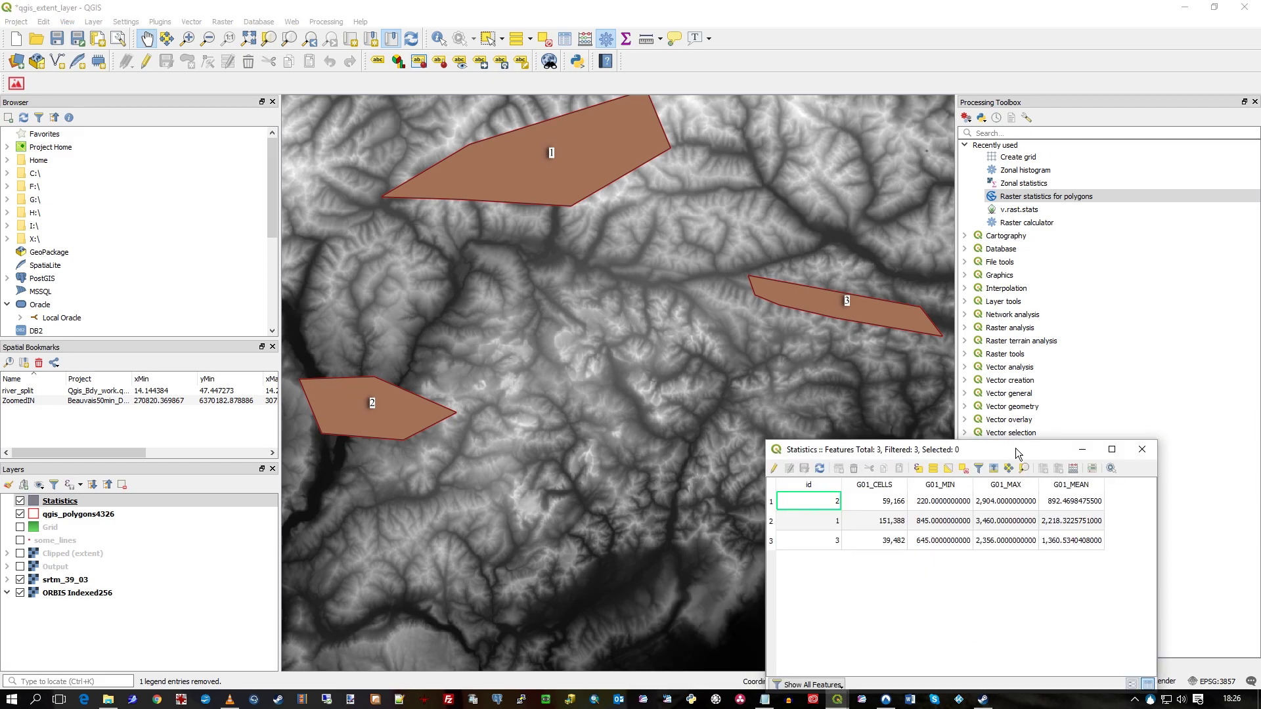
drag(1017, 453, 1037, 411)
- Highlight polygons 1, 2 and 3 via their rows, inspect polygon 1's G01_MIN value, and shrink the table
click(792, 478)
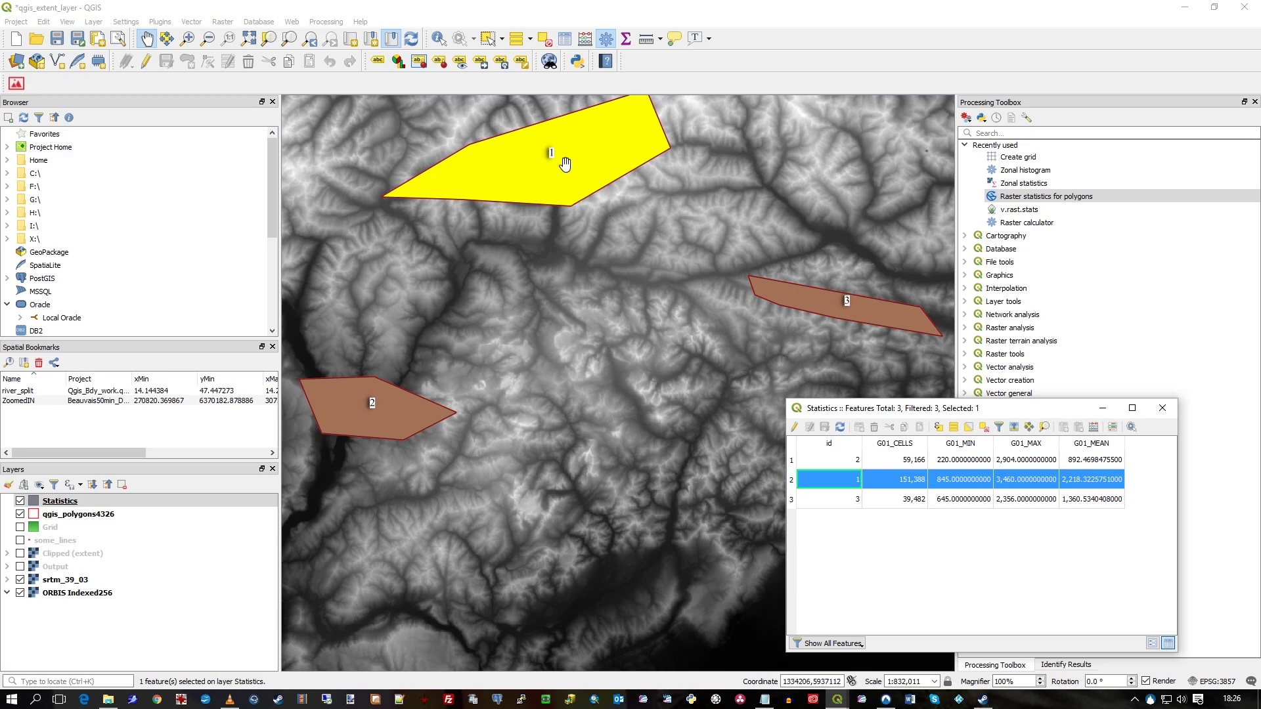
click(790, 464)
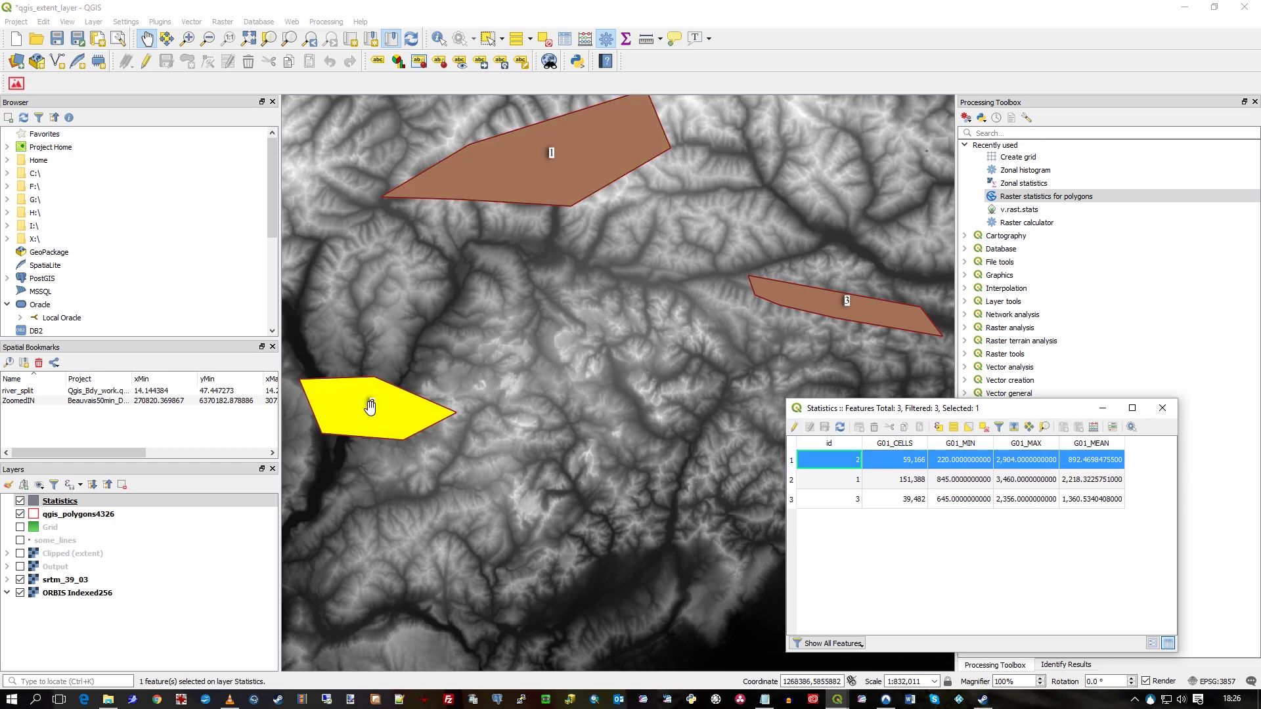
click(792, 501)
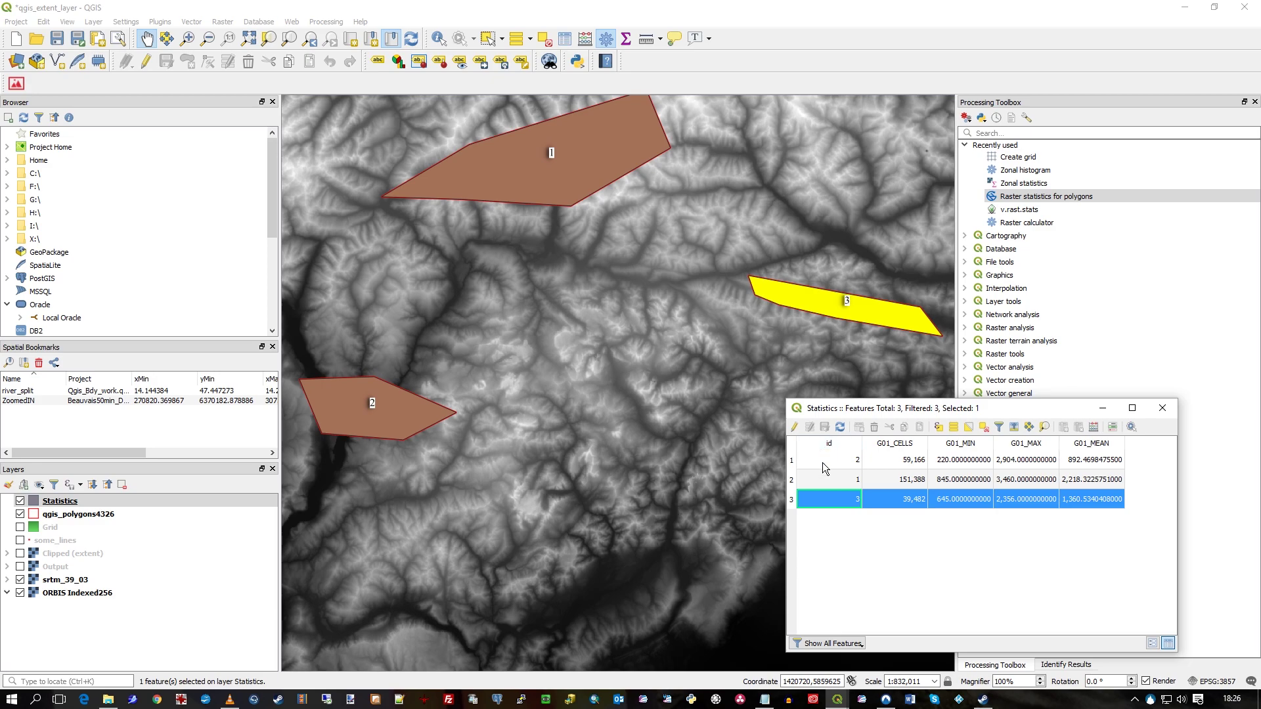
click(792, 480)
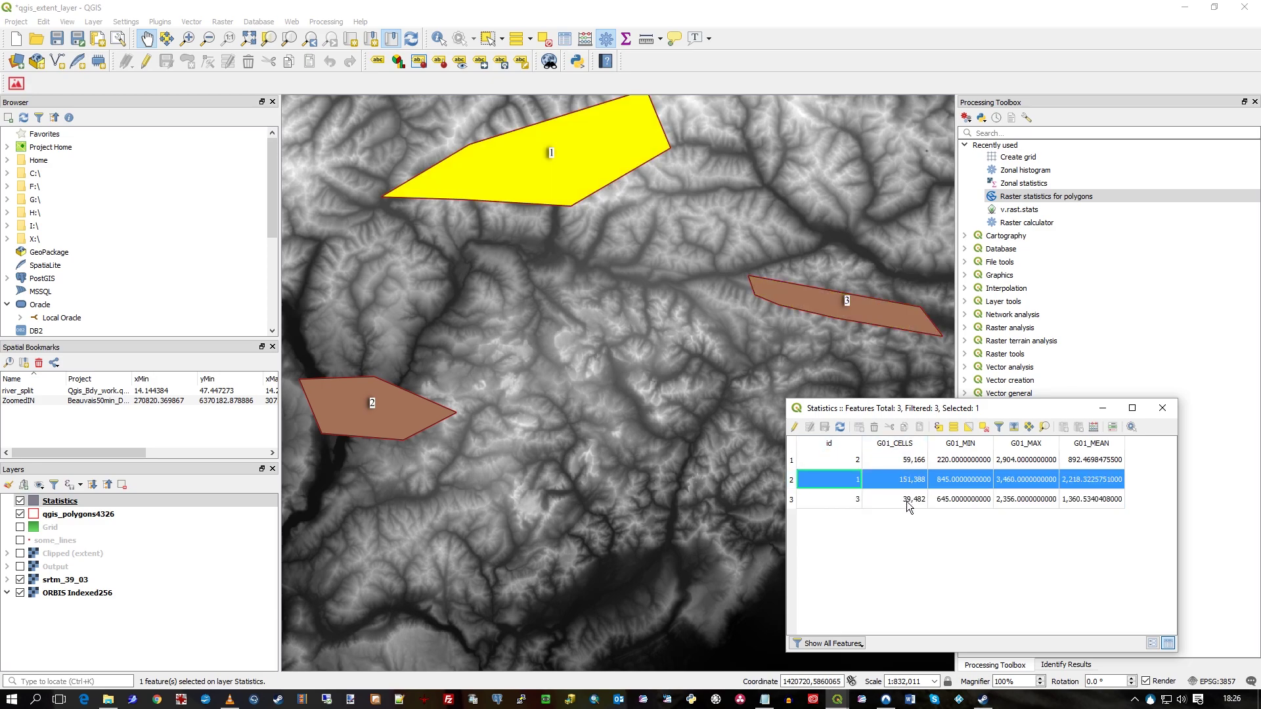
click(946, 485)
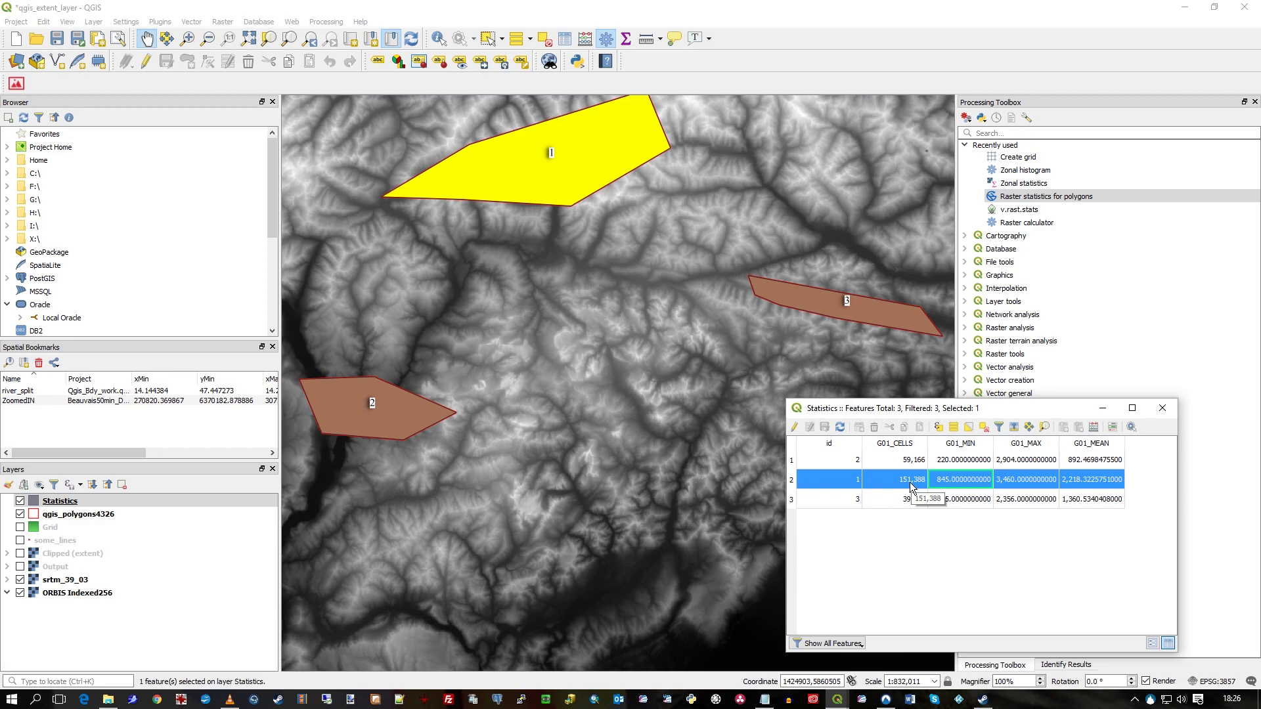
drag(787, 399, 838, 478)
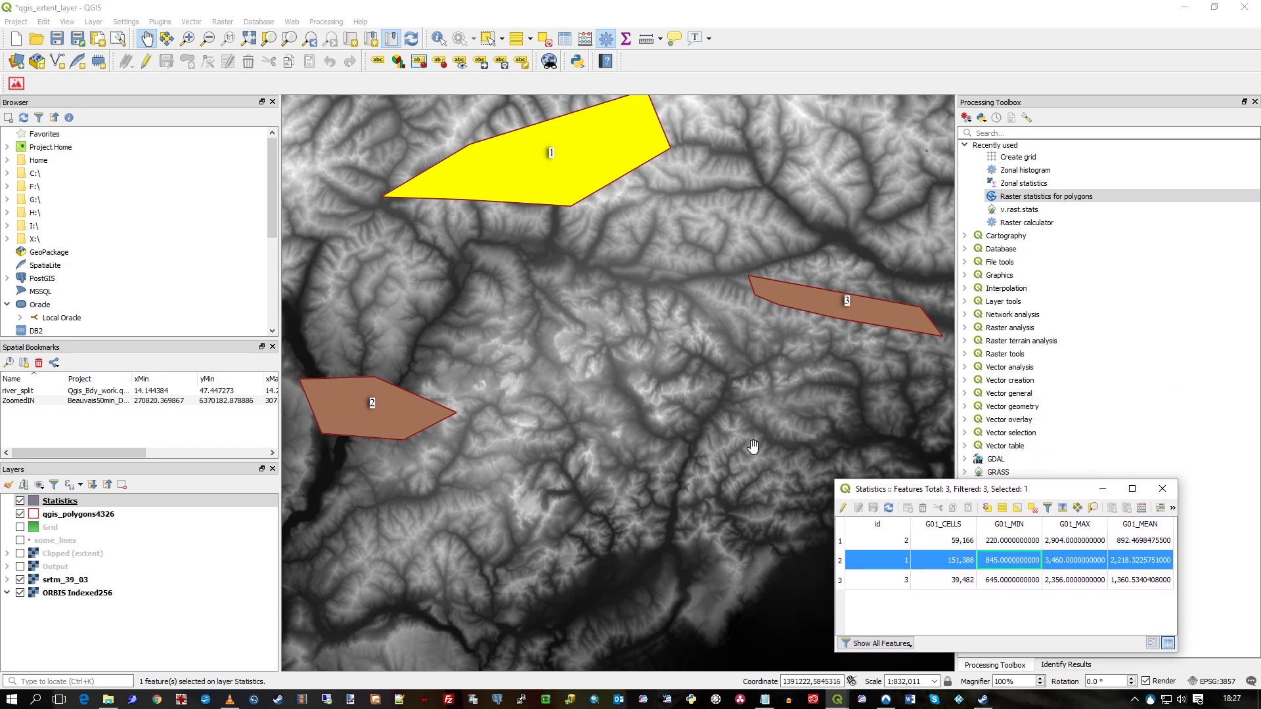